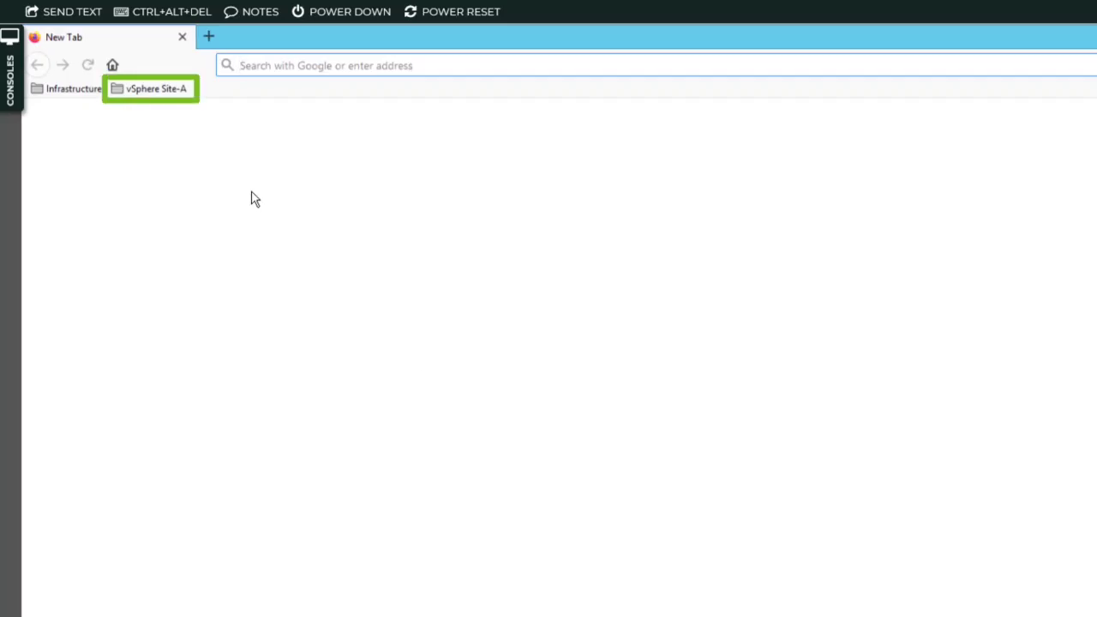
Log in to the SA-VCSA-01 vSphere Client as the SSO administrator with its password, declining to save the login
click(152, 86)
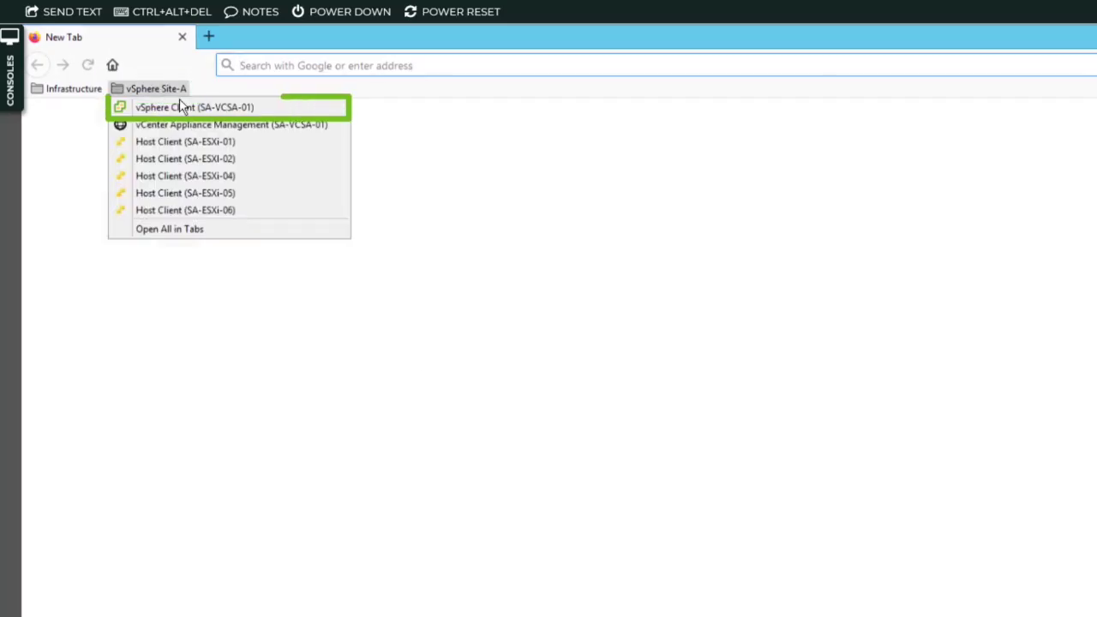
click(235, 111)
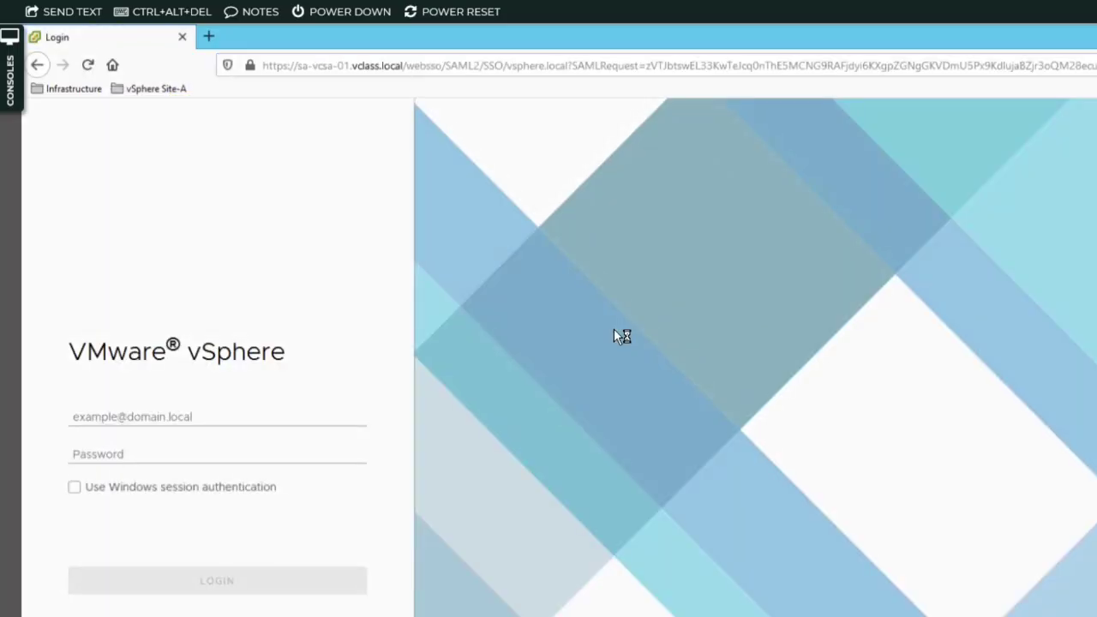
click(323, 418)
text(ad)
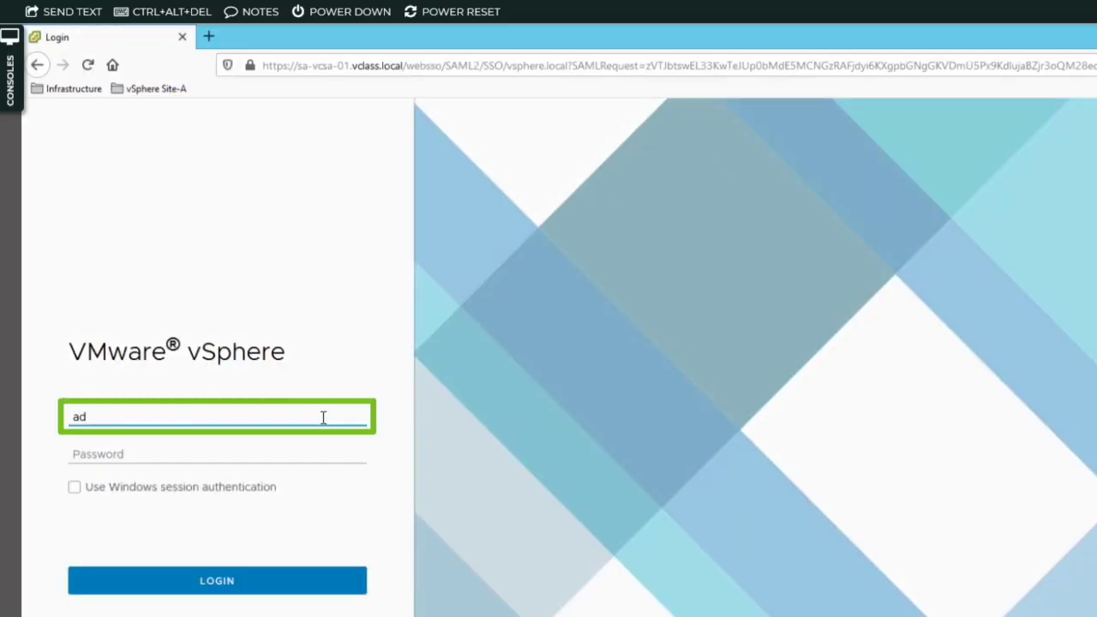
text(ministrator@vsphere)
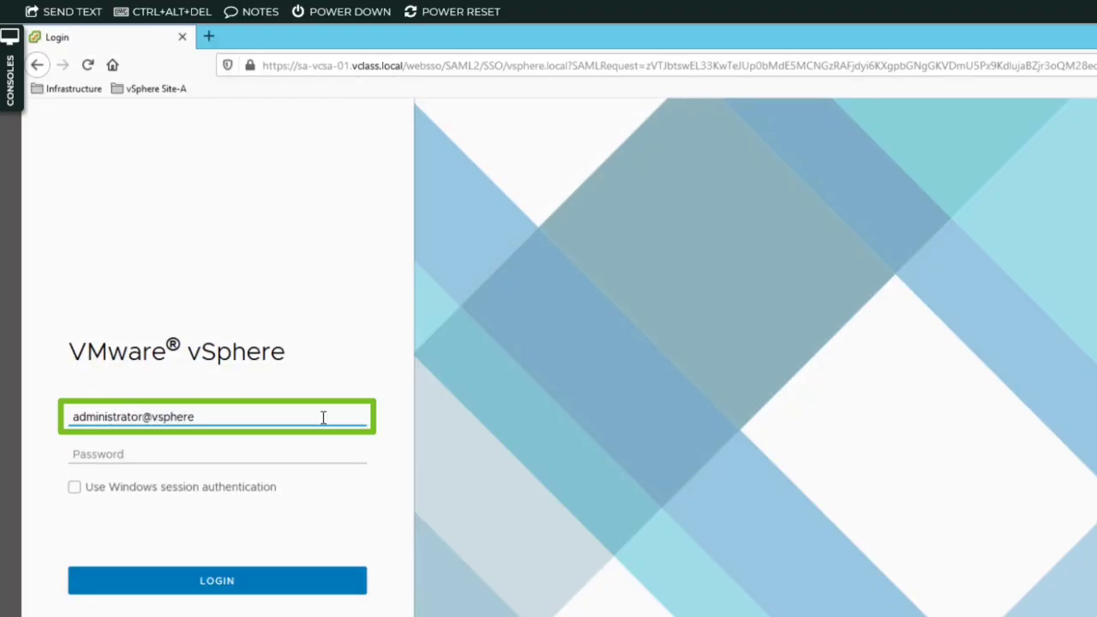
text(.local)
key(Tab)
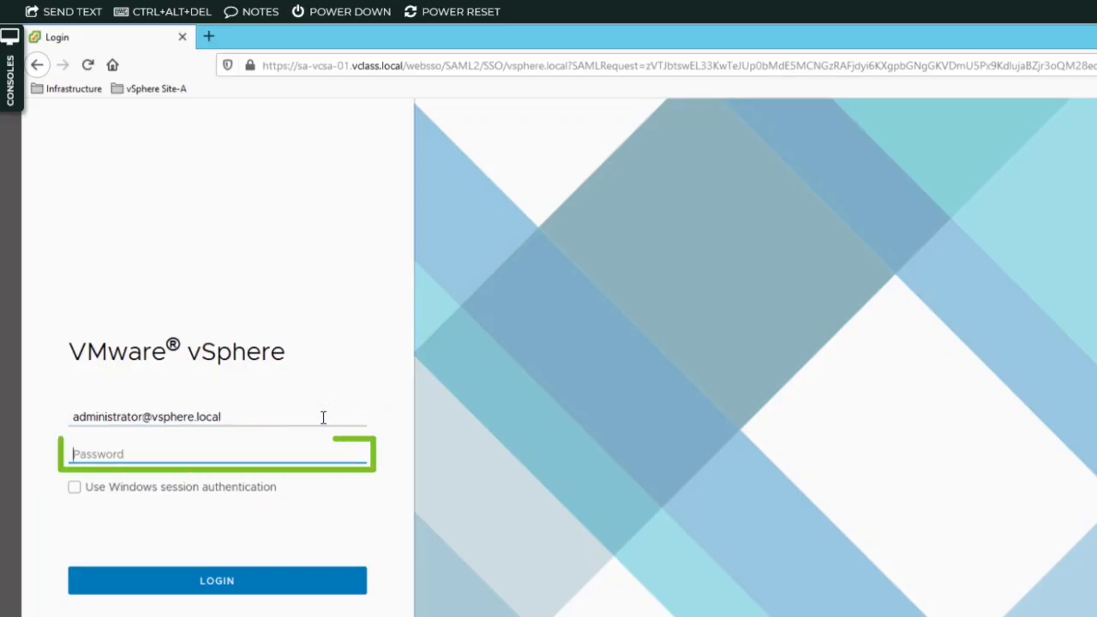
text(VMware)
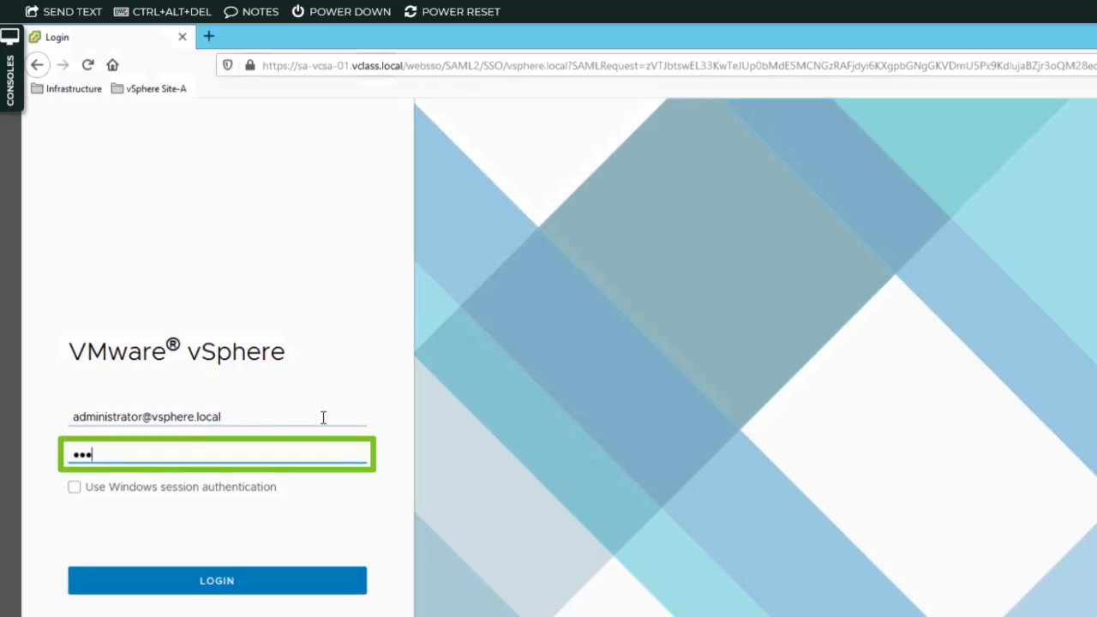
text(1!)
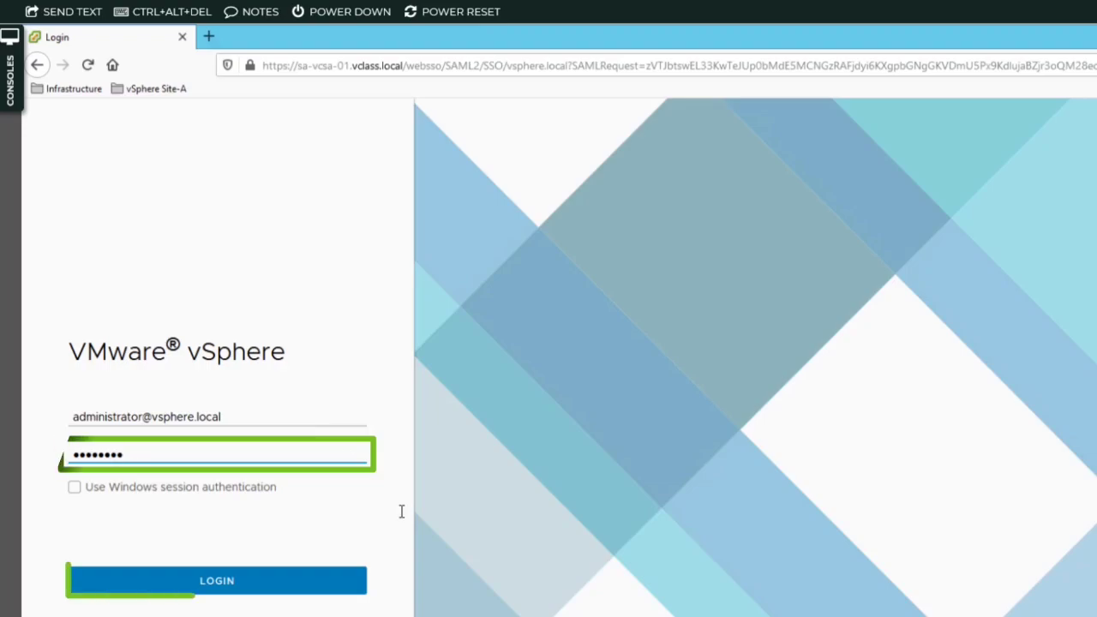
click(339, 585)
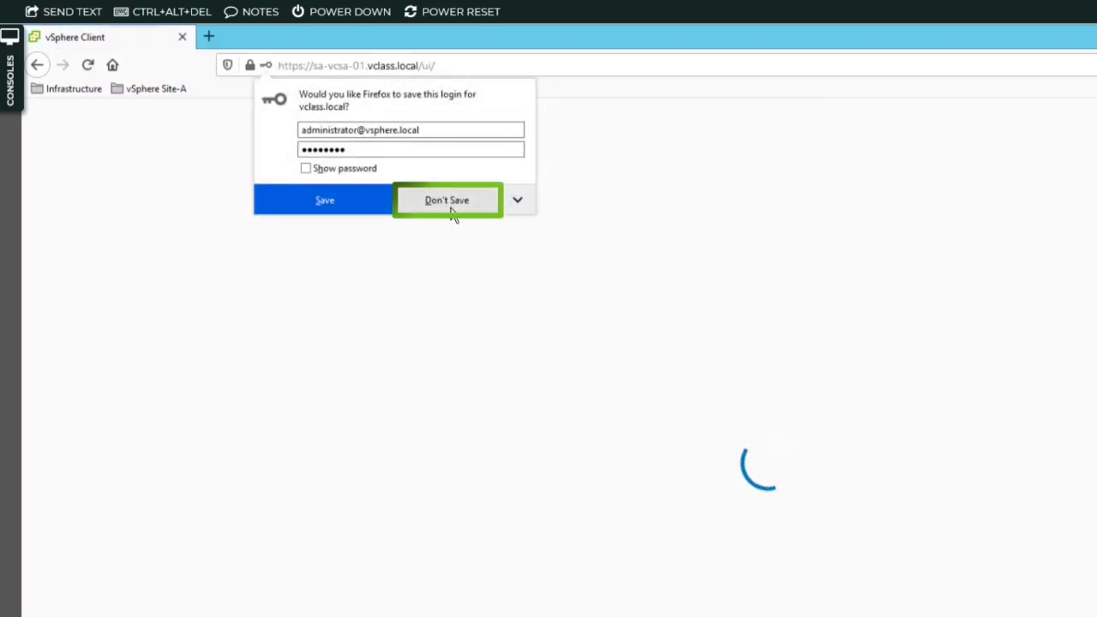
click(451, 213)
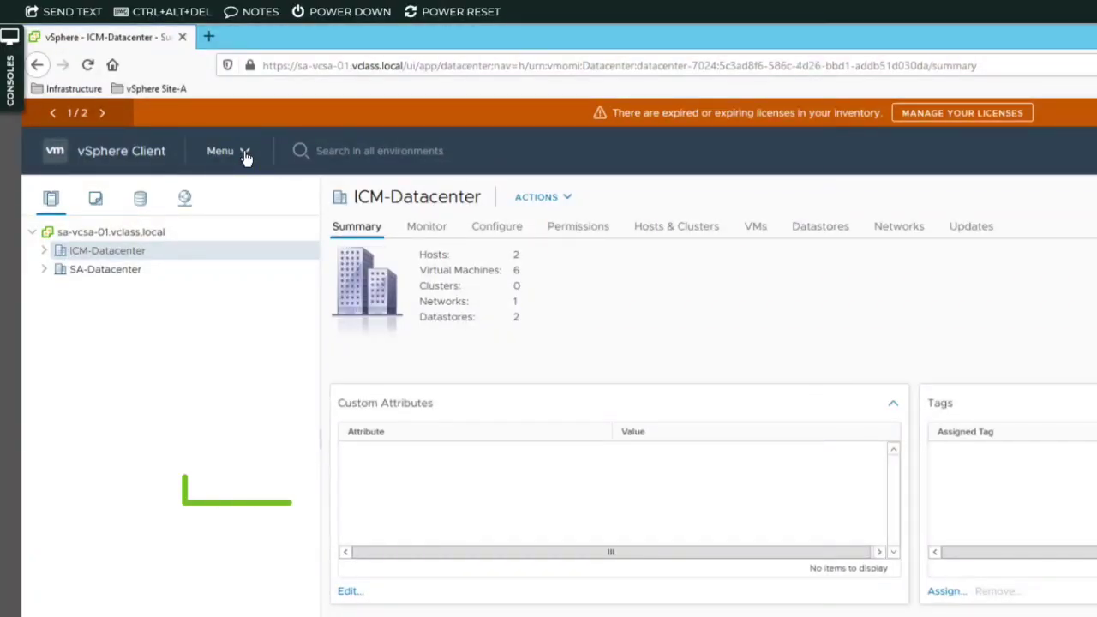
Go to Administration > Single Sign On > Configuration and show the Active Directory Domain settings
click(246, 154)
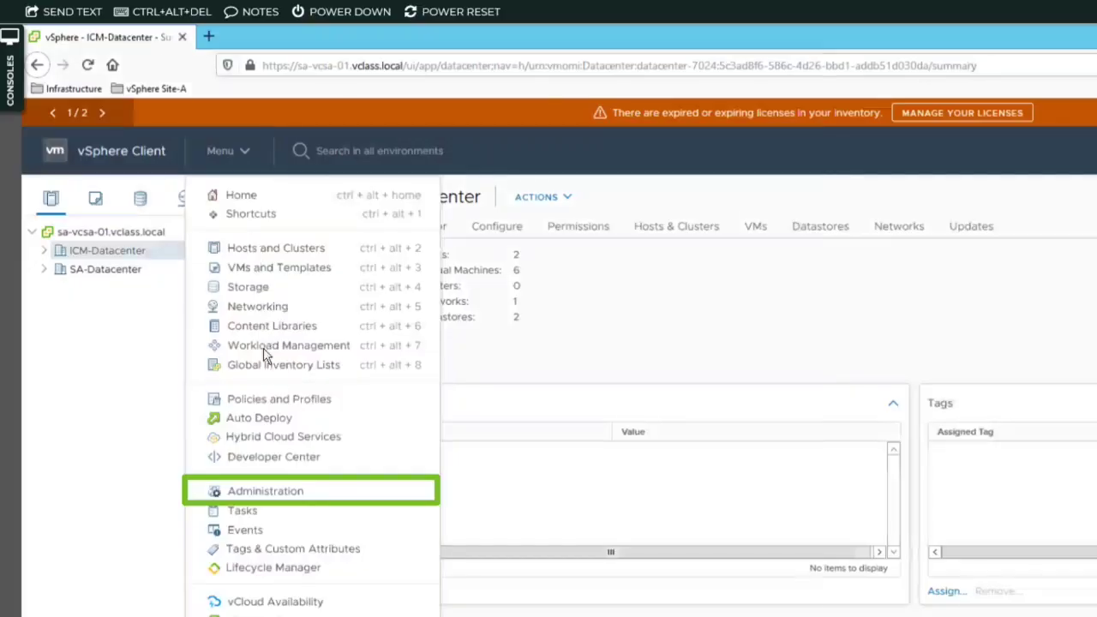
click(289, 493)
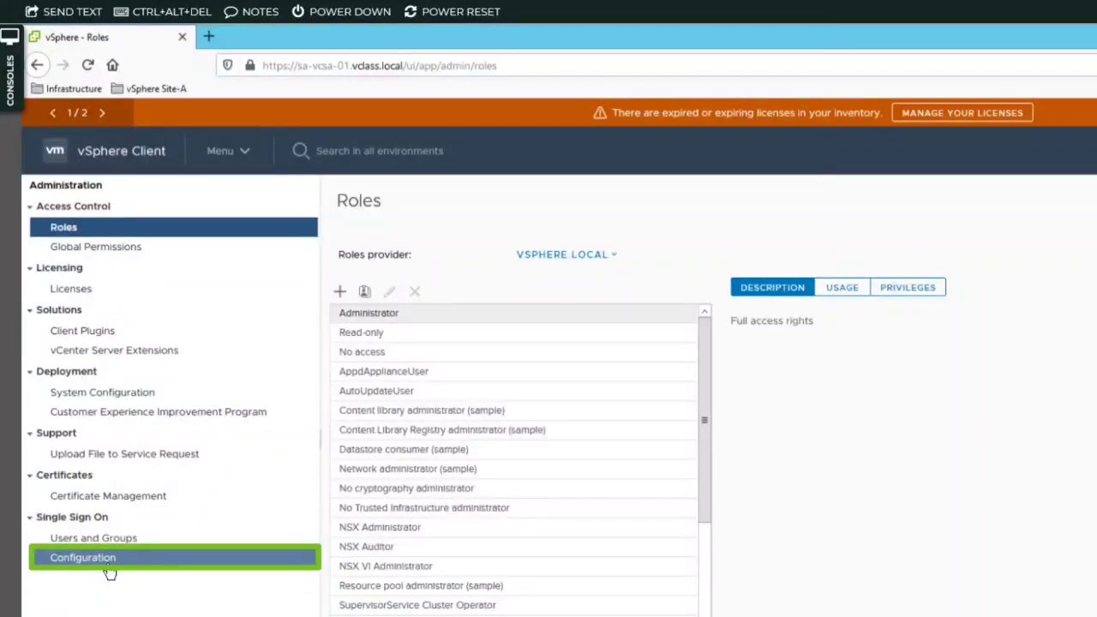
click(108, 567)
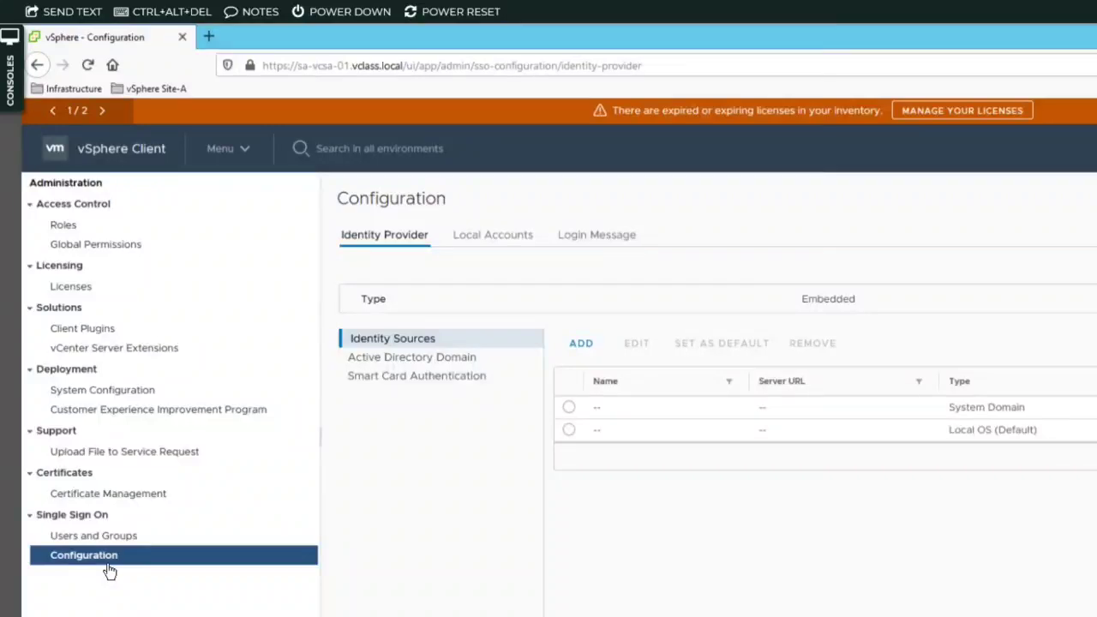
click(458, 361)
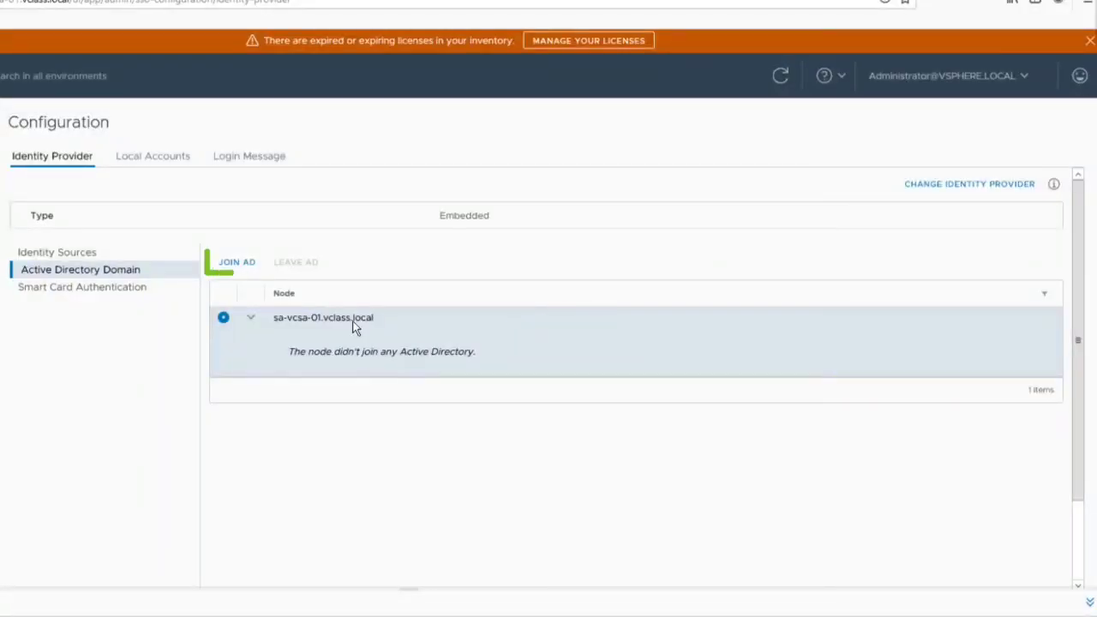
Join sa-vcsa-01 to domain vclass.local using the domain administrator account and its password
click(239, 263)
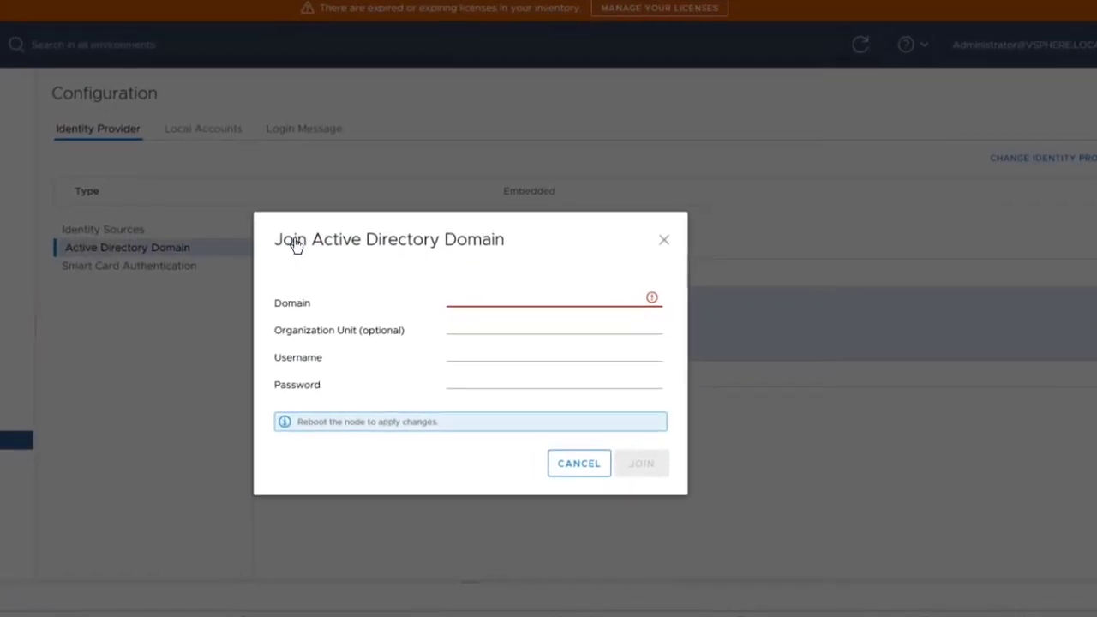
click(465, 299)
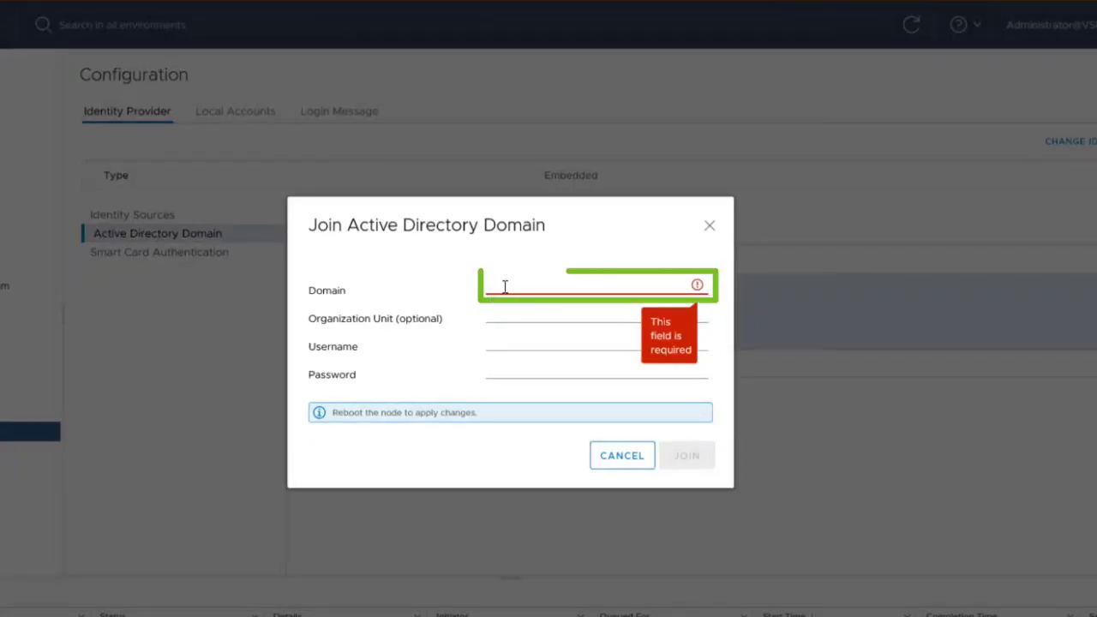
text(vclass)
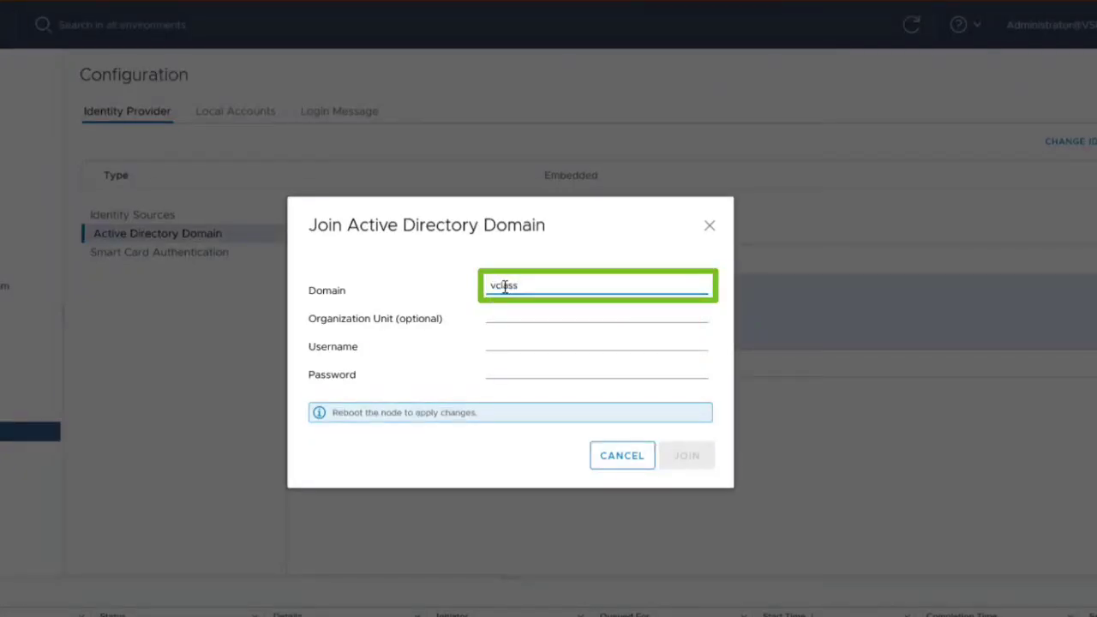
text(.local)
click(509, 314)
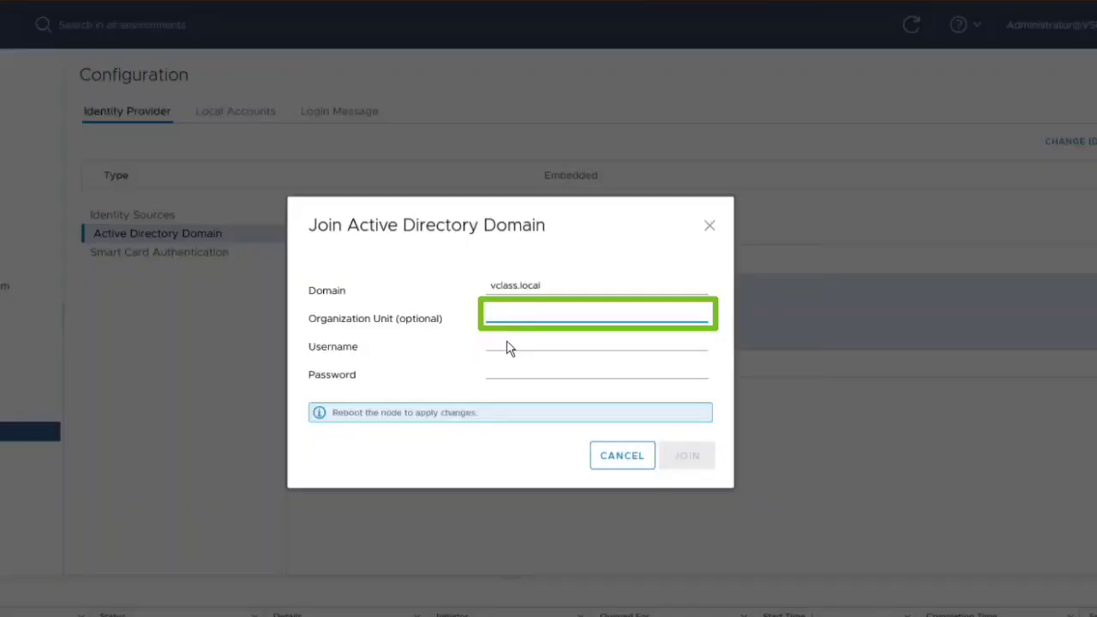
click(506, 343)
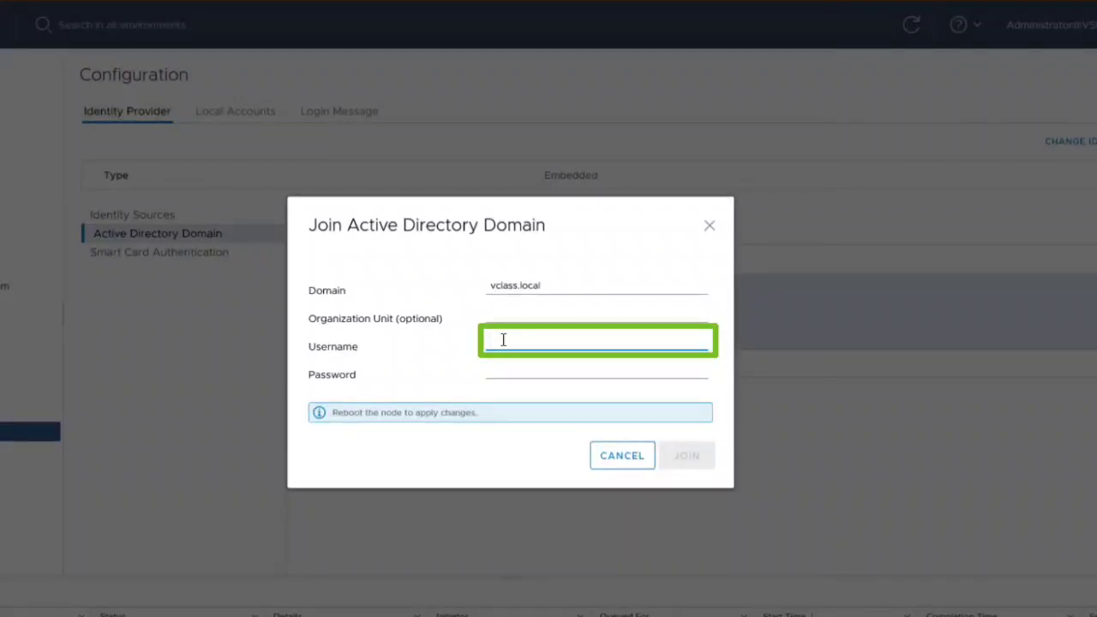
text(administrator@vclass.local)
key(Tab)
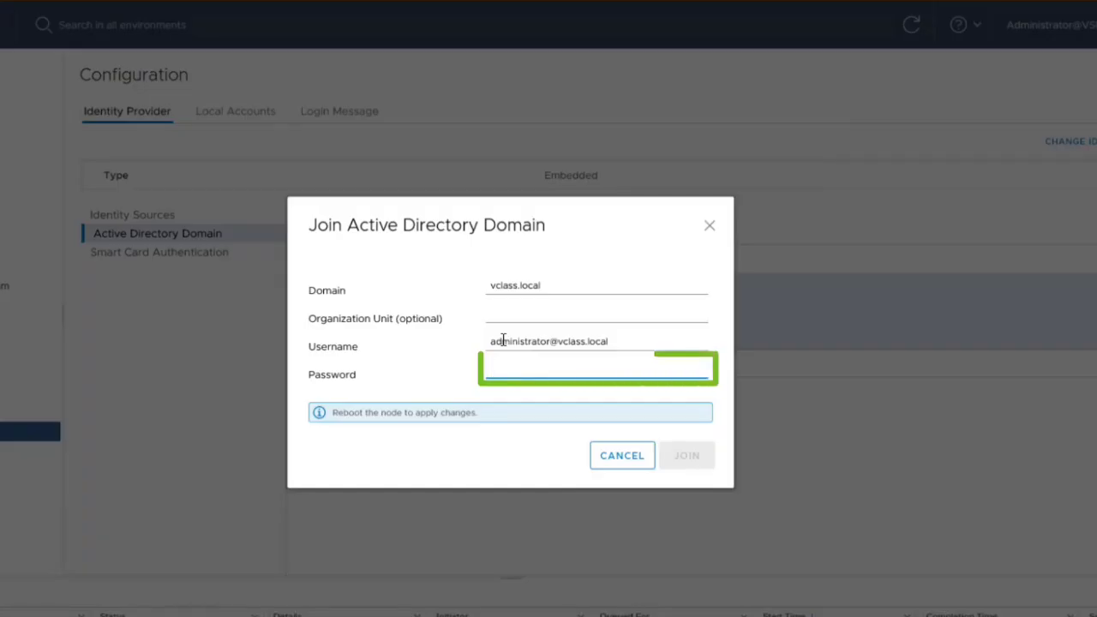
text(V)
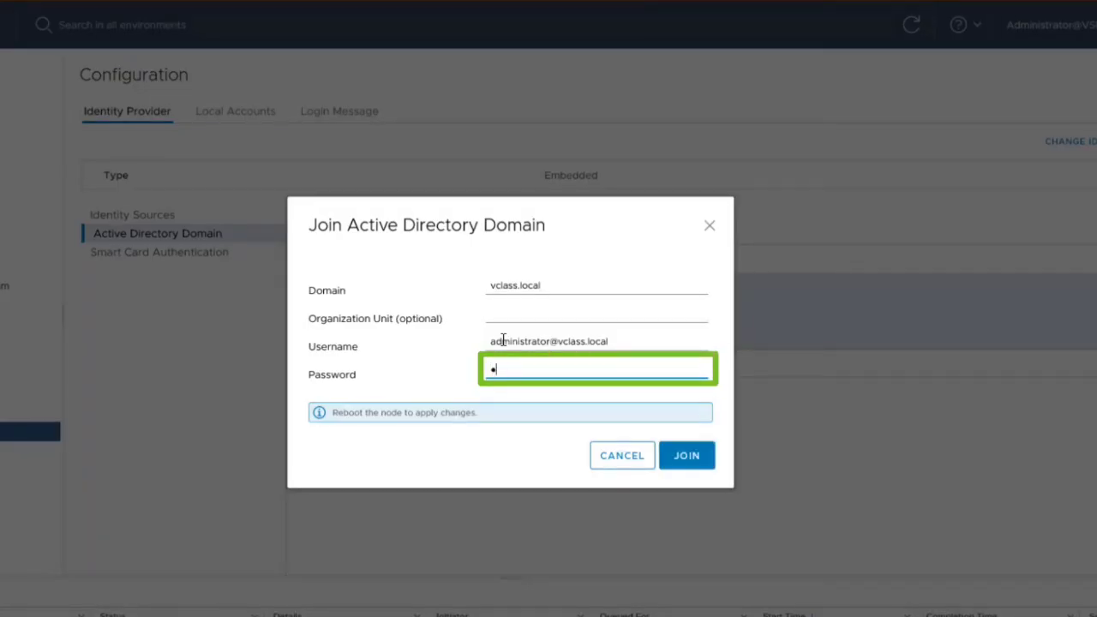
text(Mware1!)
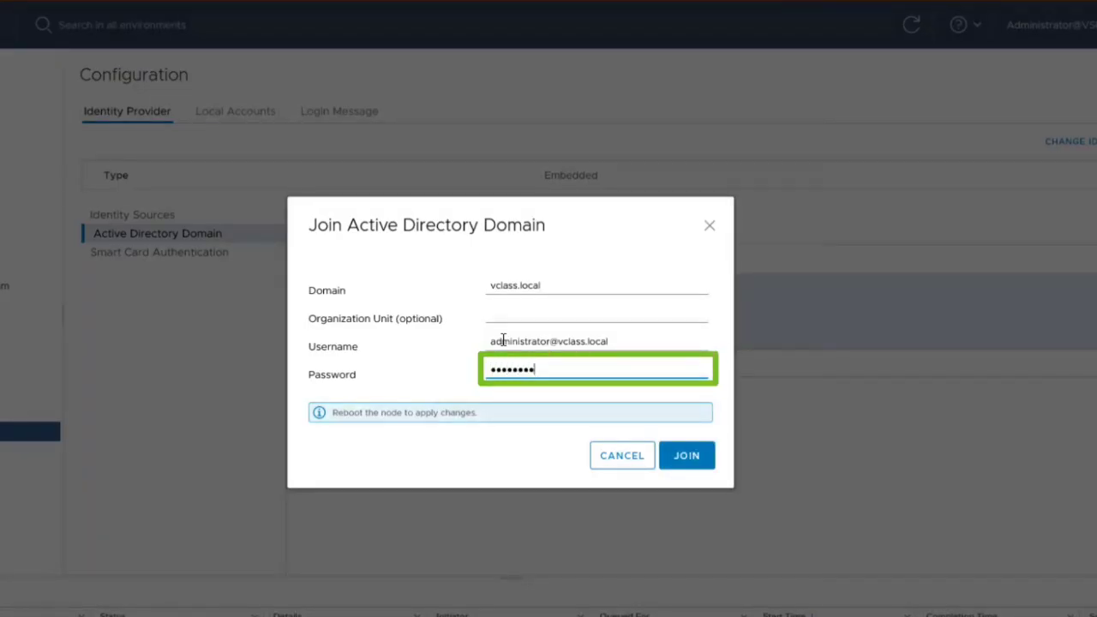
click(686, 461)
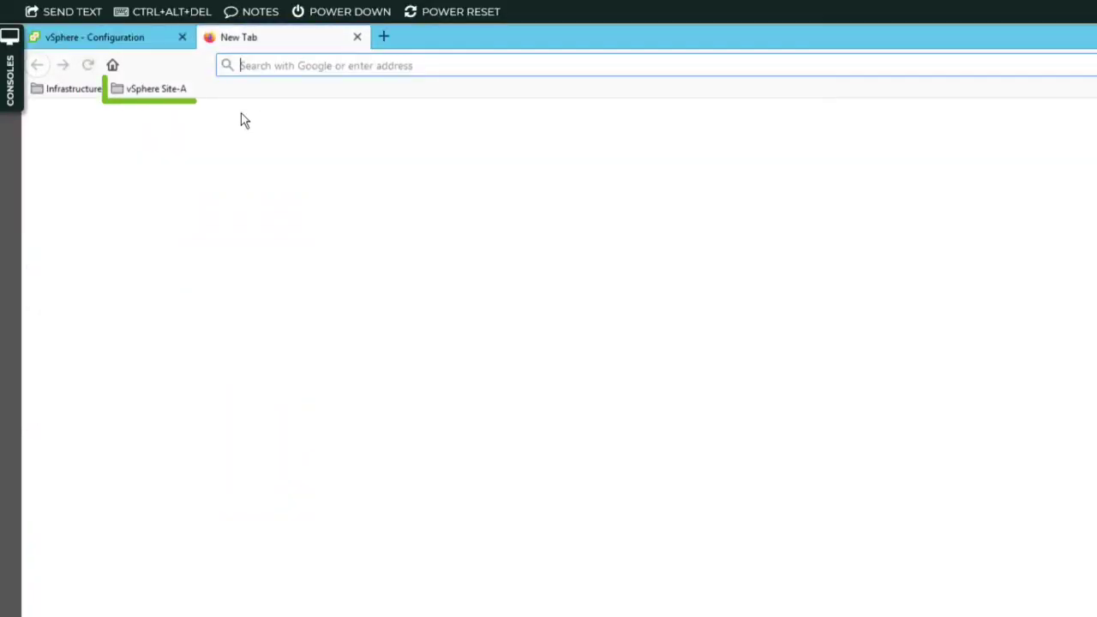
Sign in as root with its password on the vCenter Appliance Management page from the Site-A bookmarks
click(168, 91)
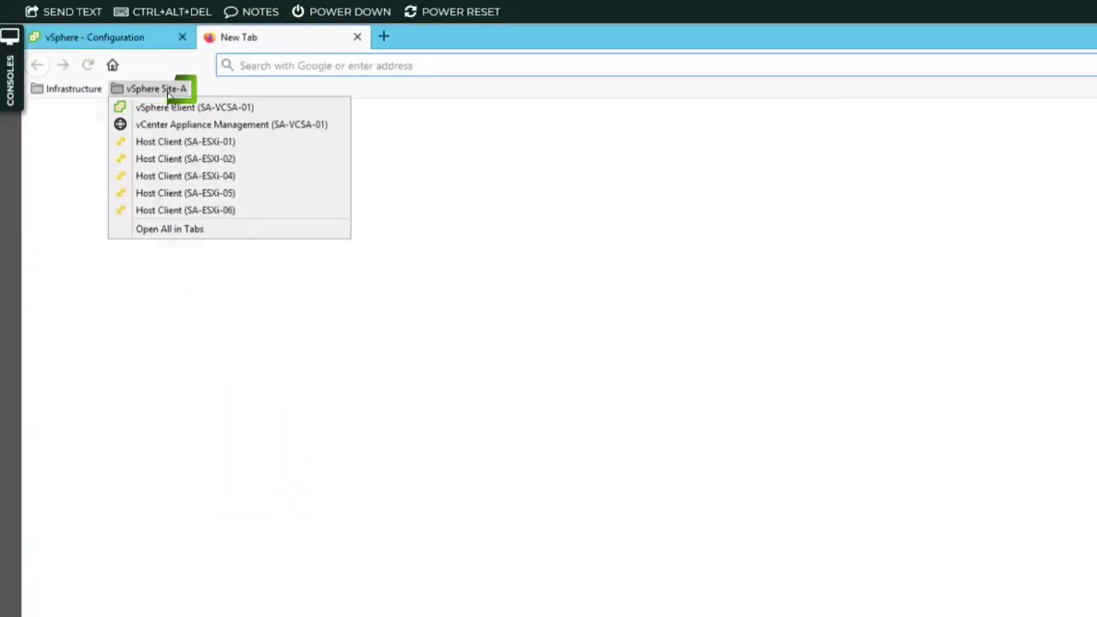
click(337, 125)
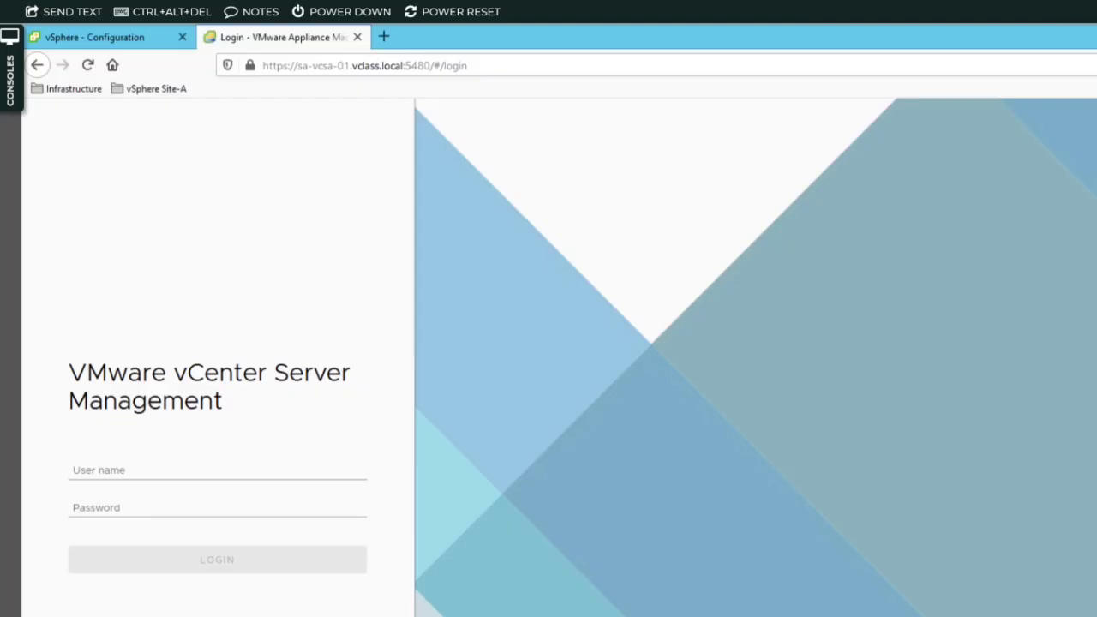
click(194, 470)
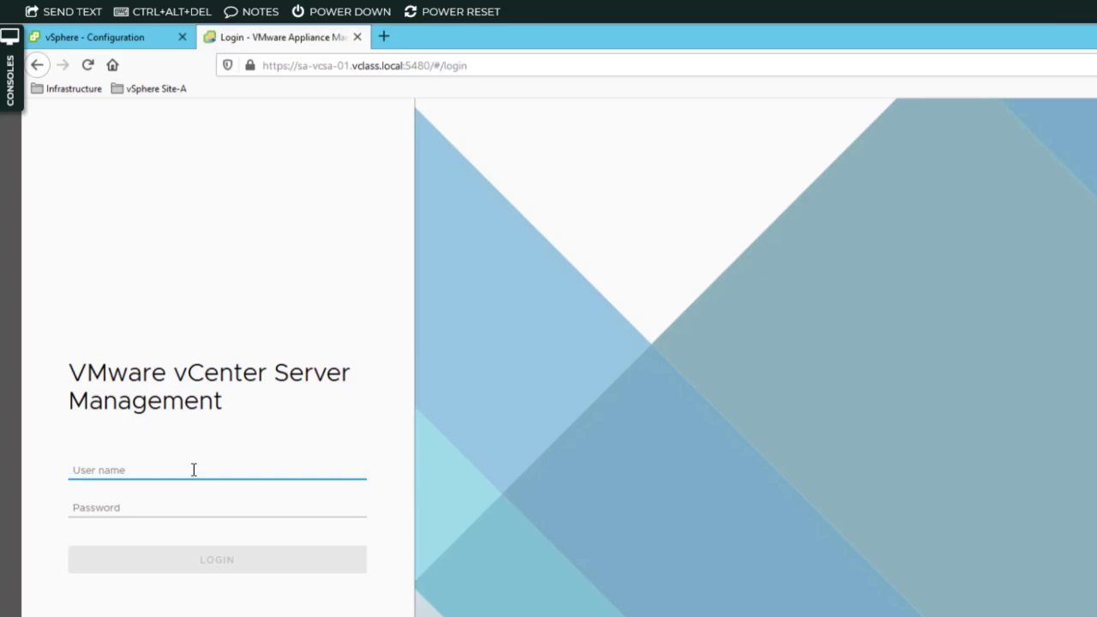
text(root)
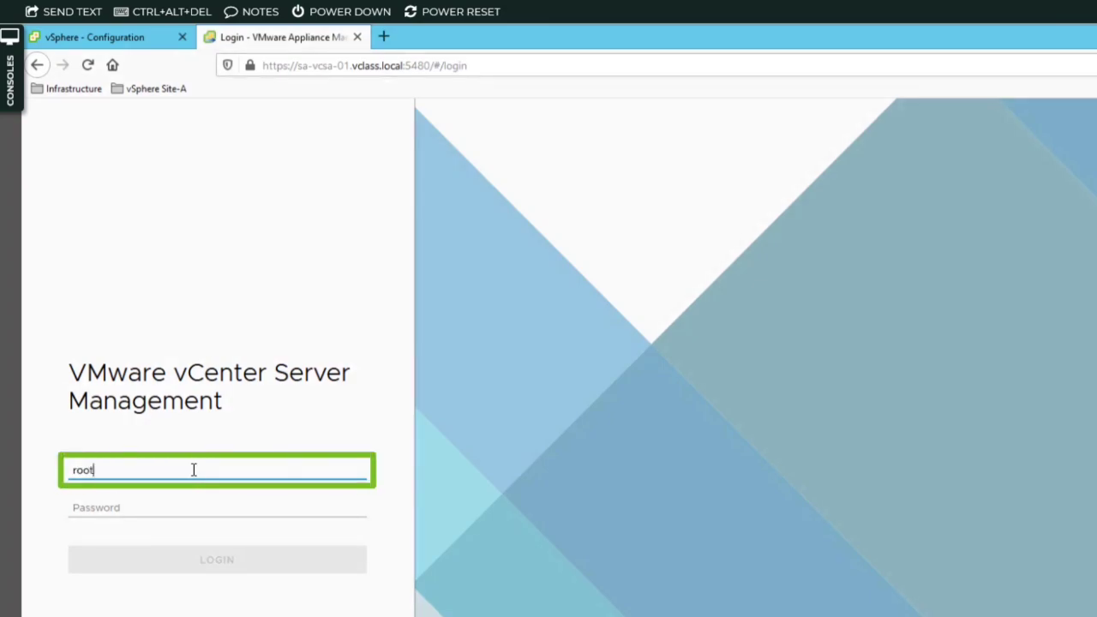
key(Tab)
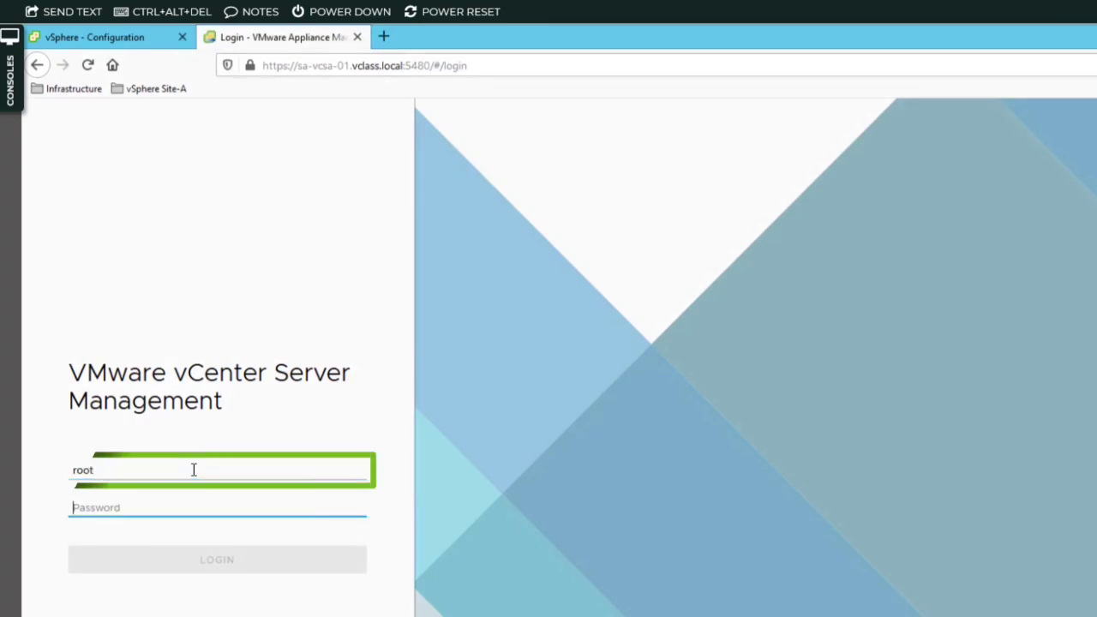
text(VMware)
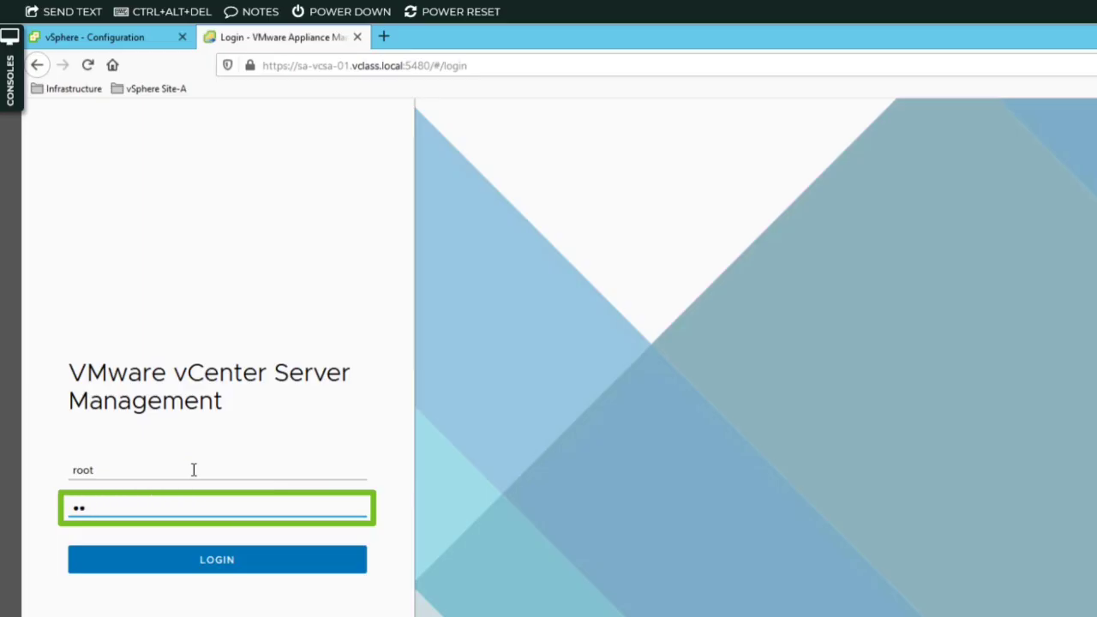
text(1!)
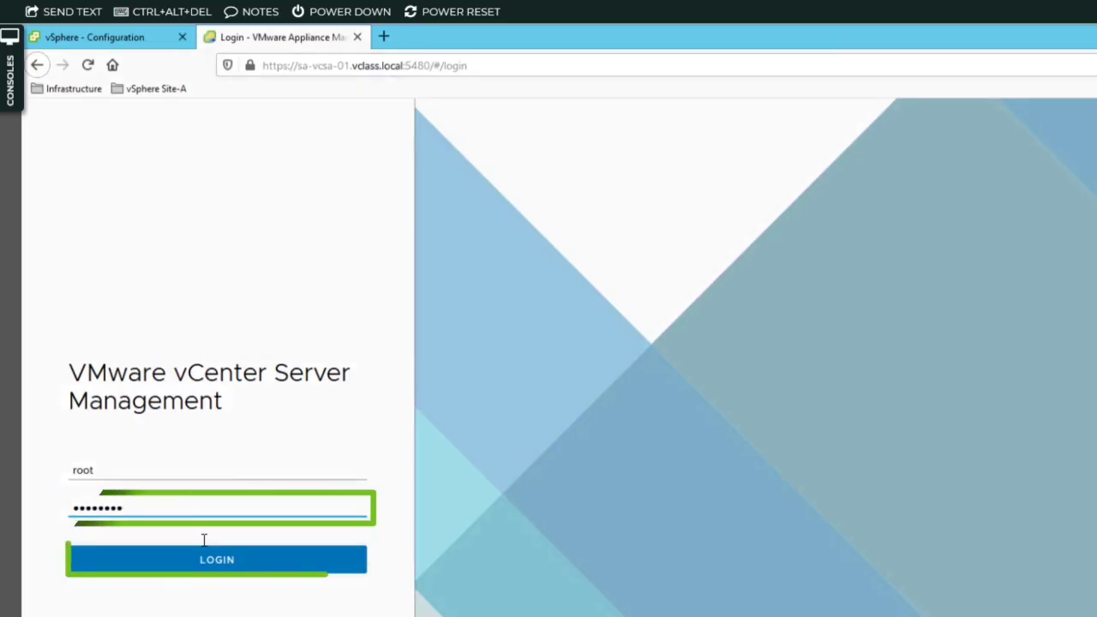
click(290, 572)
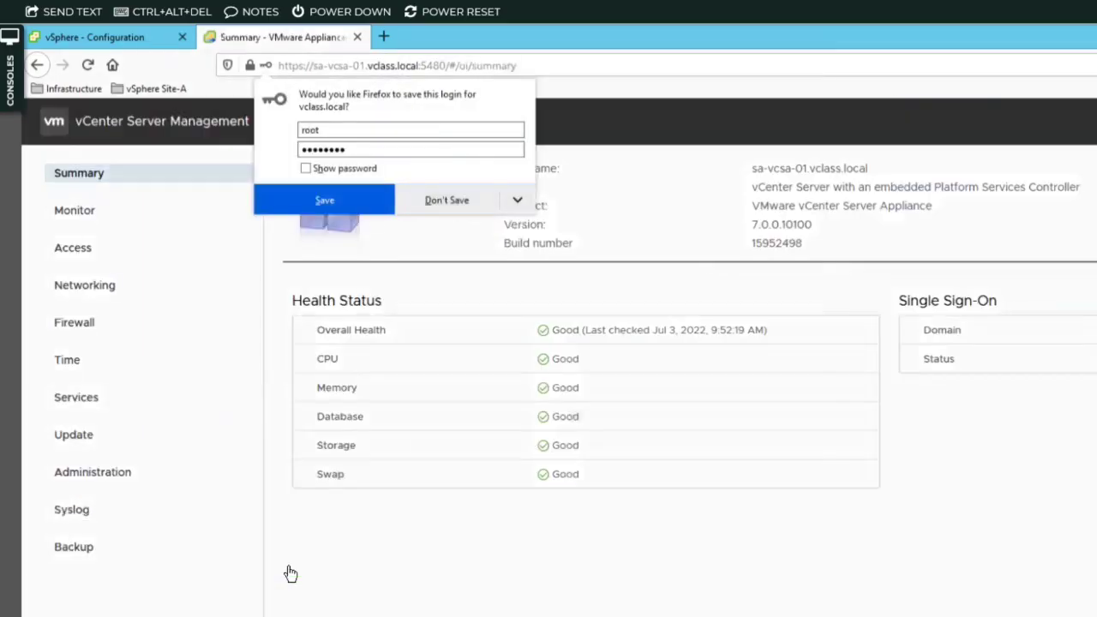
Decline saving the login, then reboot the vCenter appliance and confirm the System Reboot
click(443, 213)
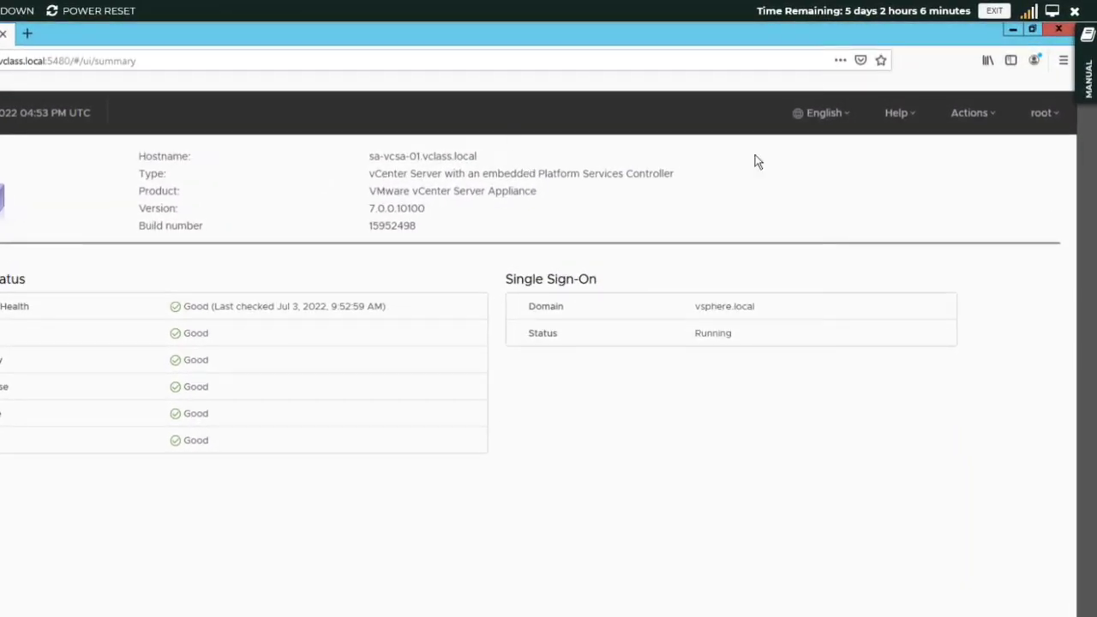
click(981, 118)
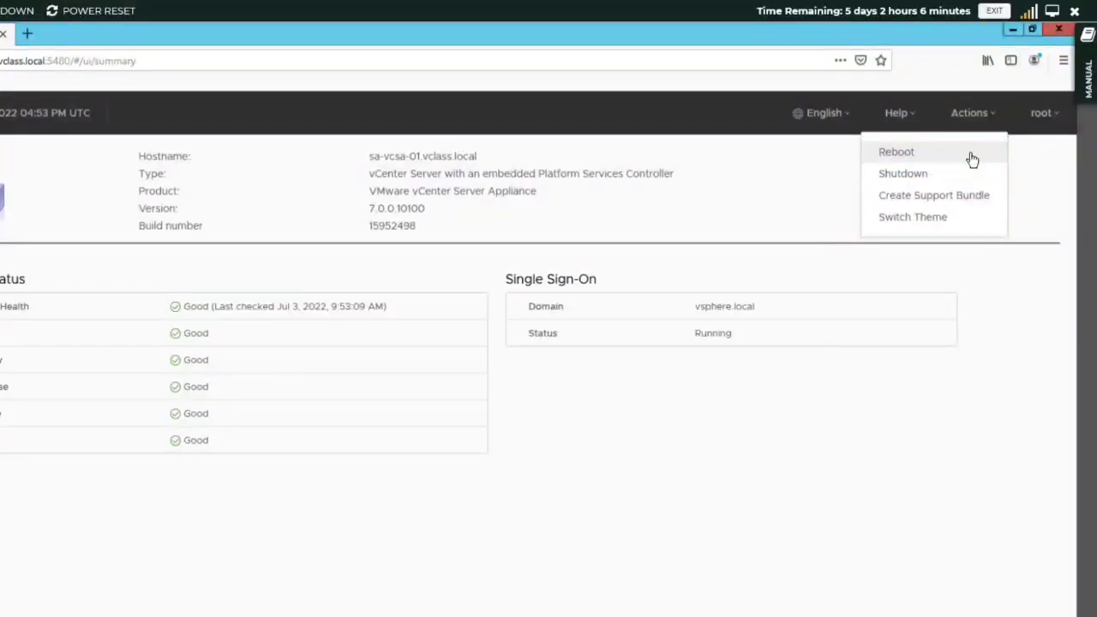
click(972, 158)
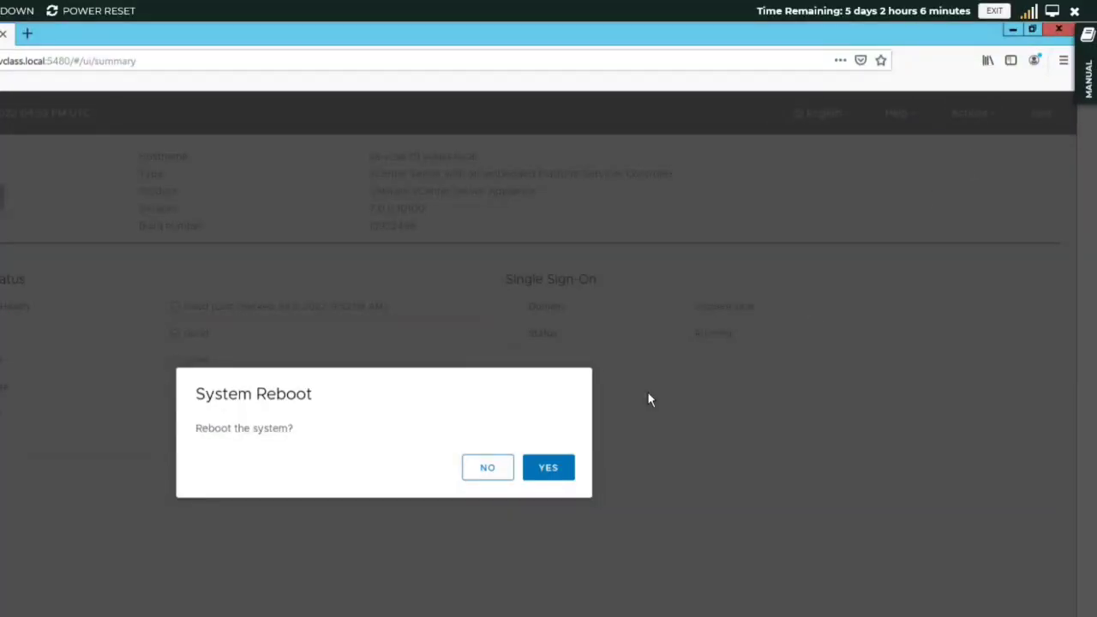
click(550, 470)
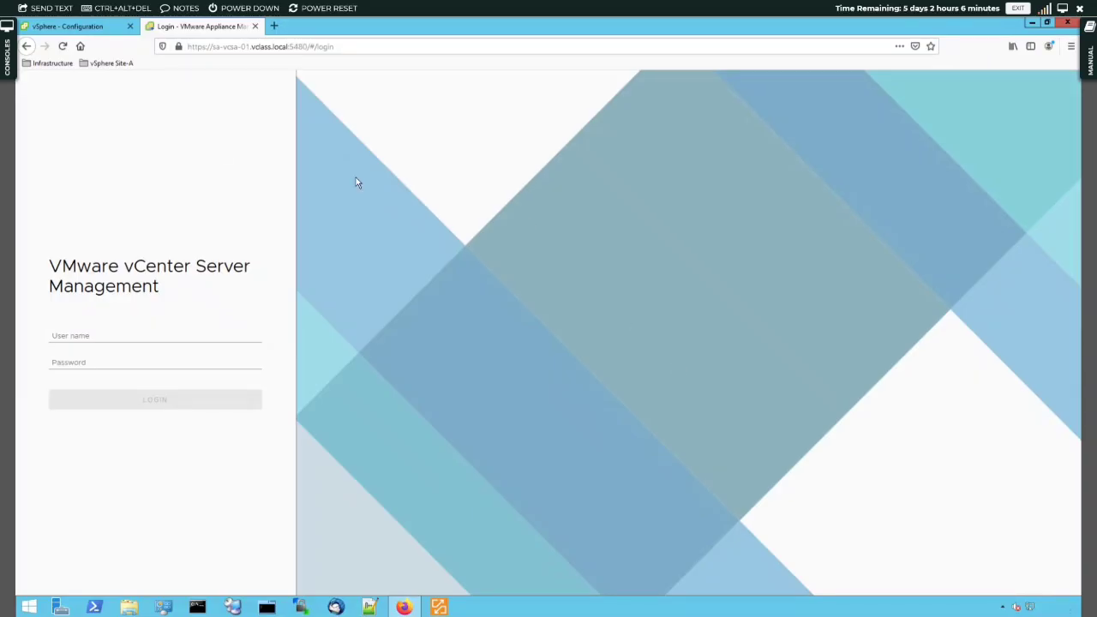
Reload the vSphere Configuration tab, which now shows Unable to connect to sa-vcsa-01.vclass.local
click(76, 27)
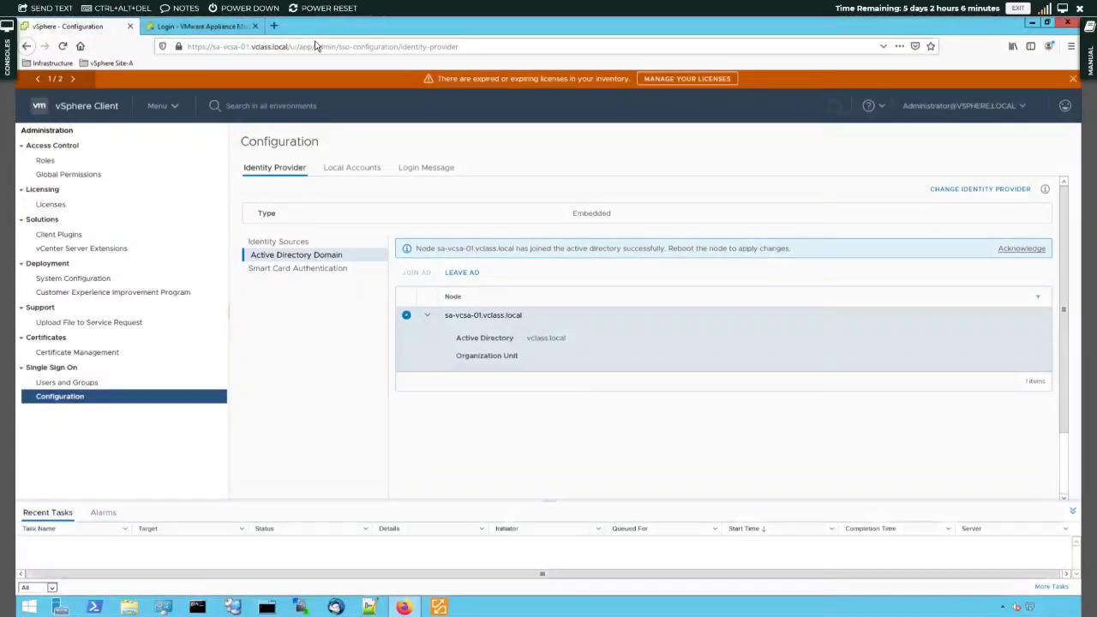
click(62, 45)
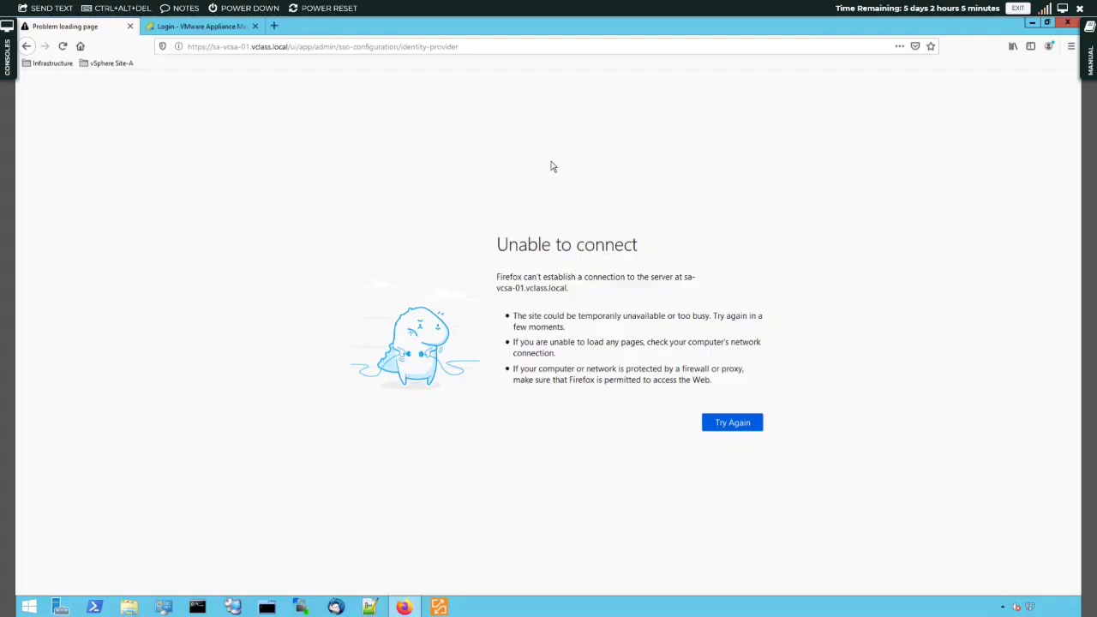
Reload the vSphere Client page twice until the restarted server starts loading it
click(62, 47)
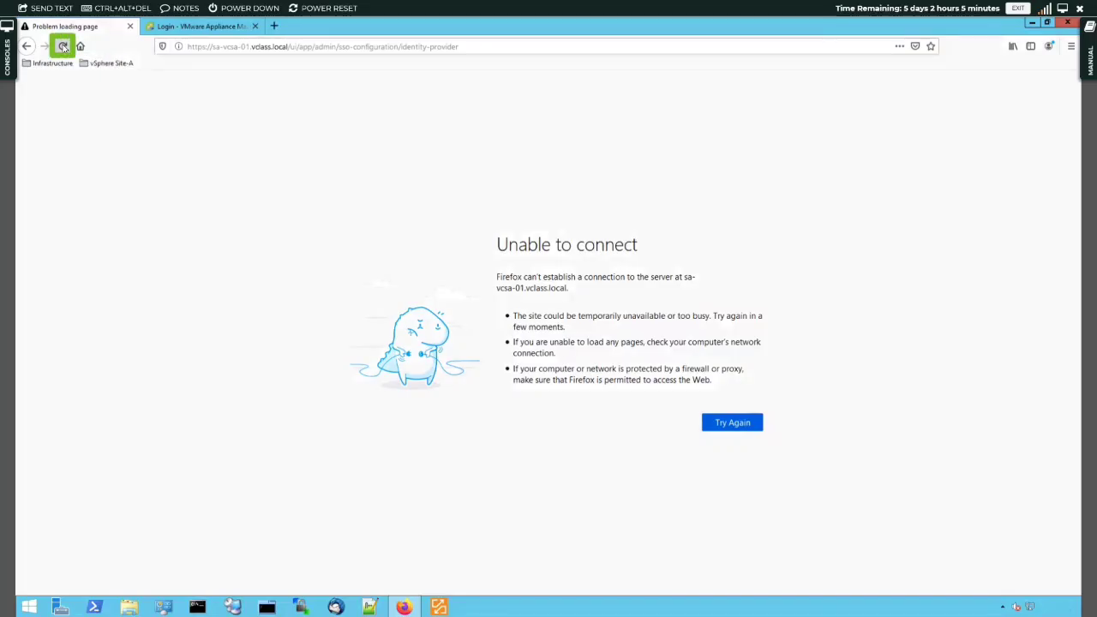
click(63, 47)
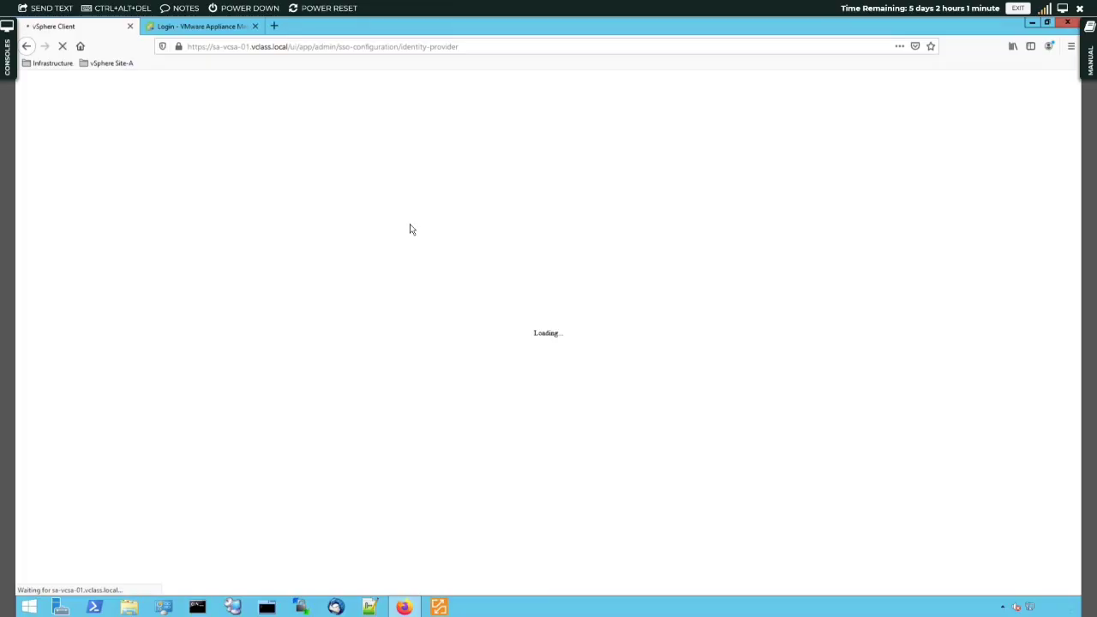